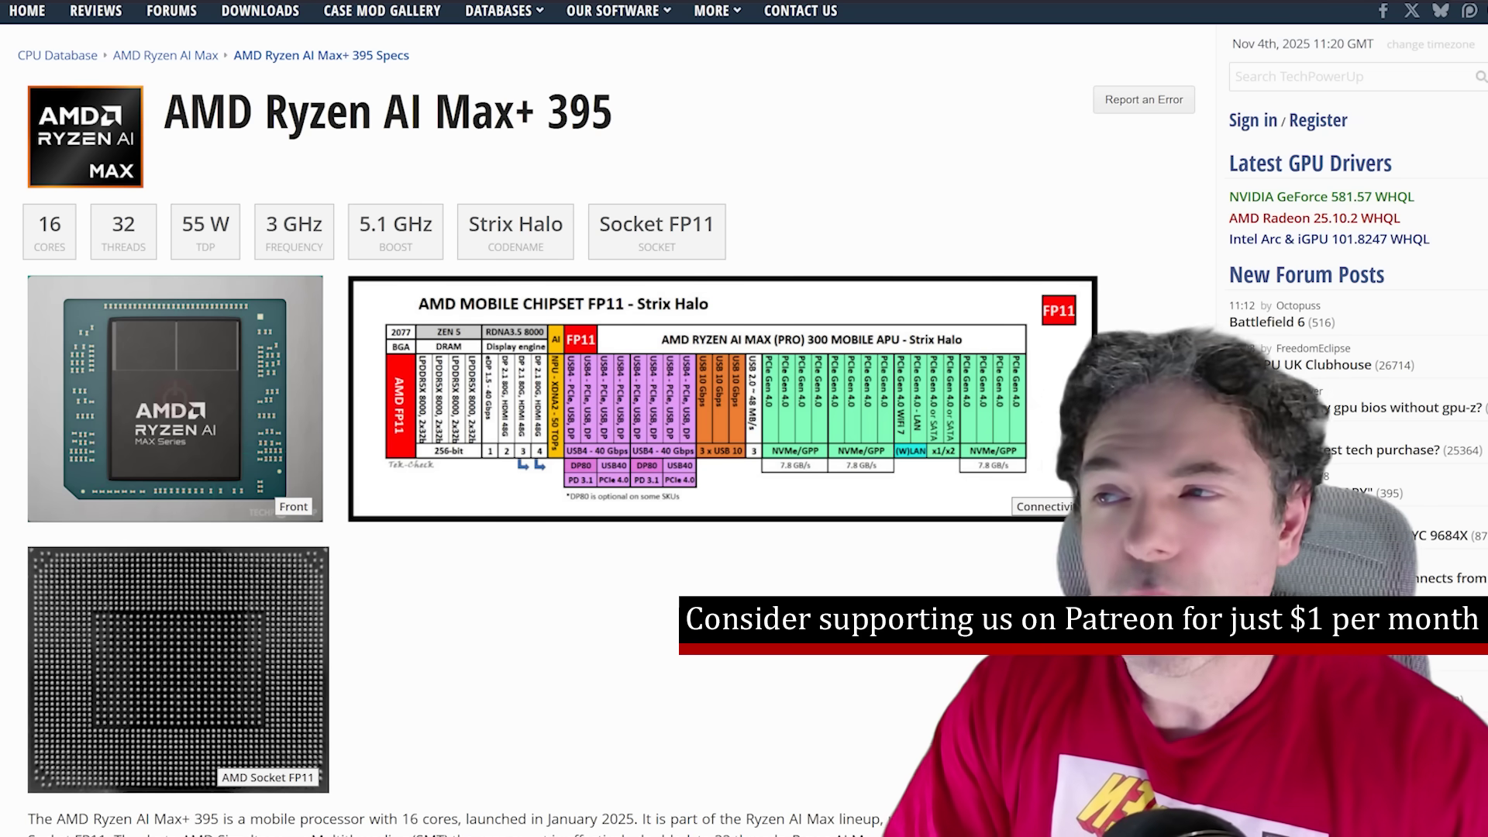
Step: Highlight the Strix Halo codename and the 5.1 GHz boost clock on the spec page
left_click_drag(487, 224, 546, 224)
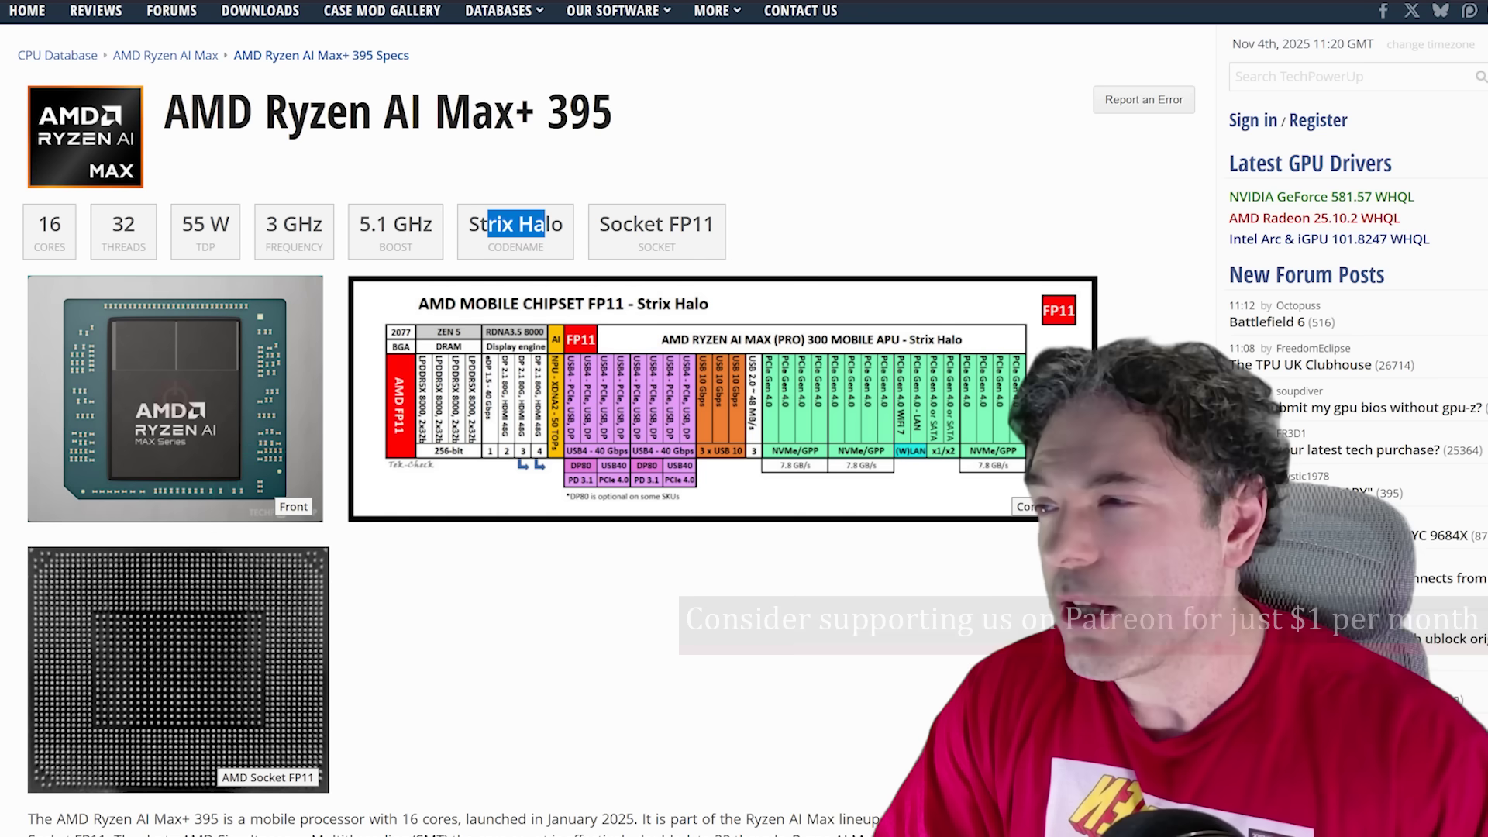
left_click_drag(358, 225, 434, 225)
left_click(462, 274)
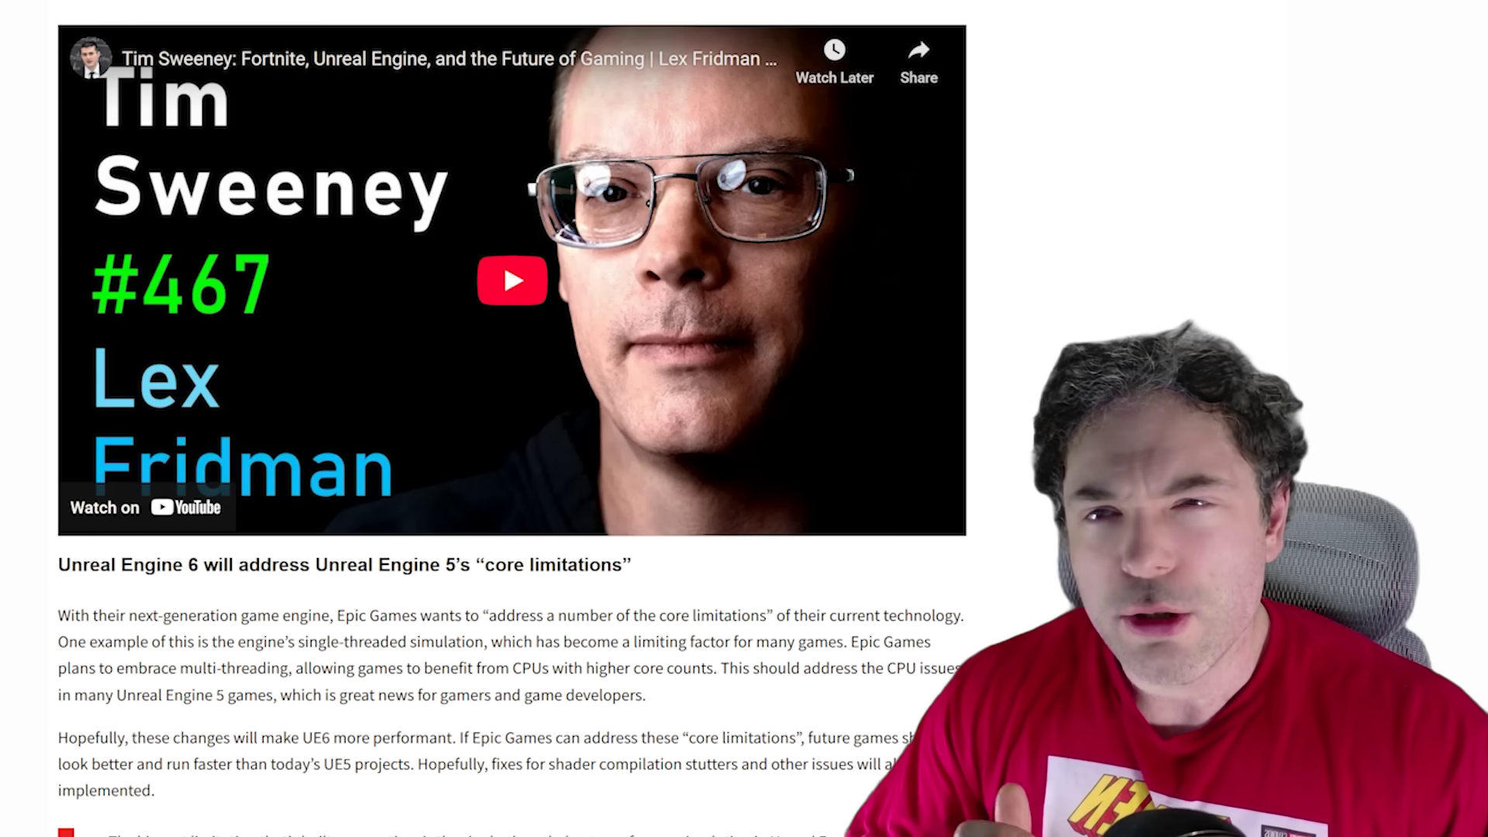
scroll(511, 419, "down", 4)
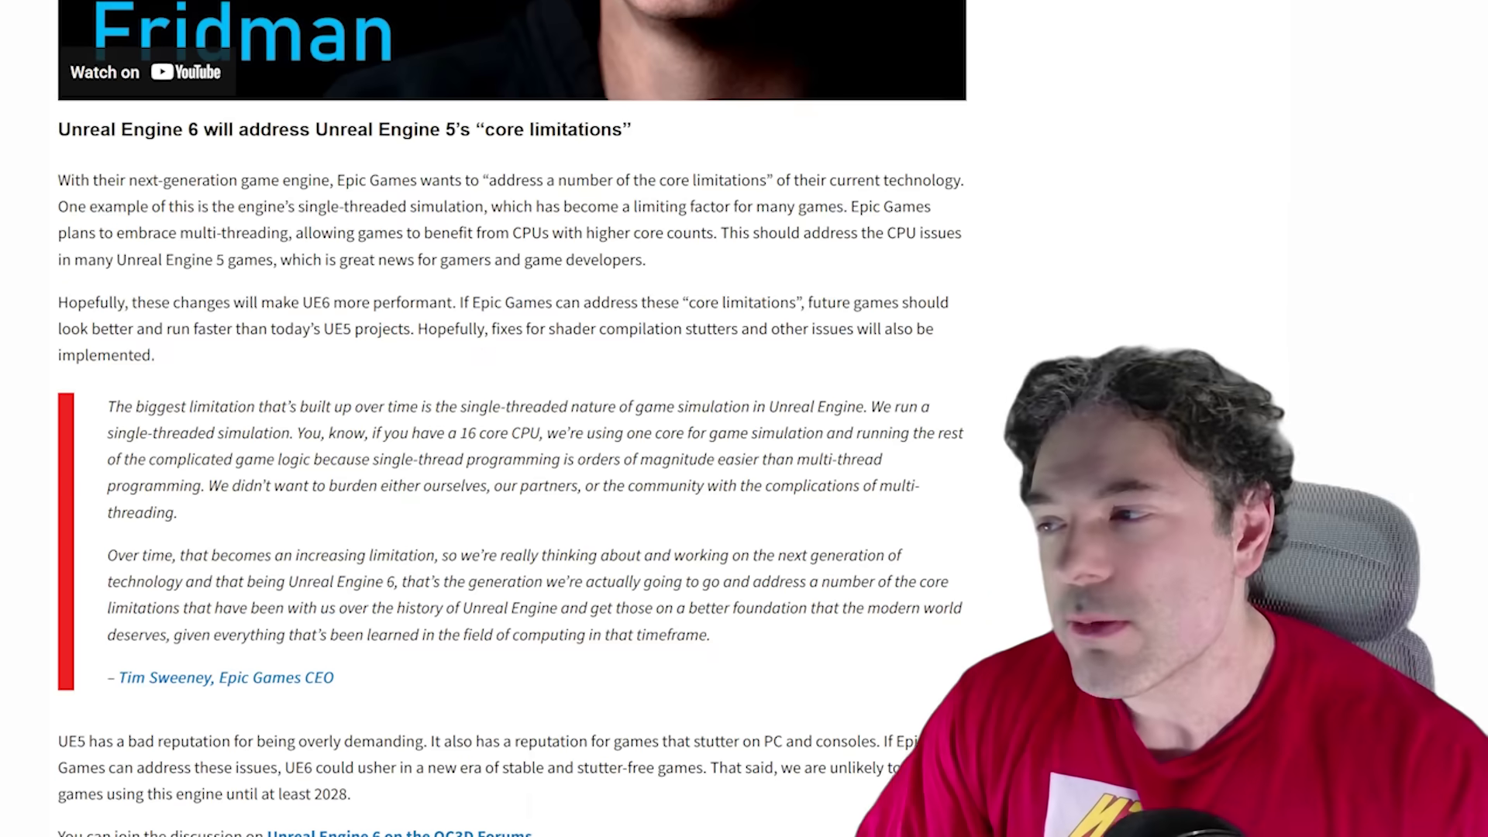
scroll(557, 437, "up", 8)
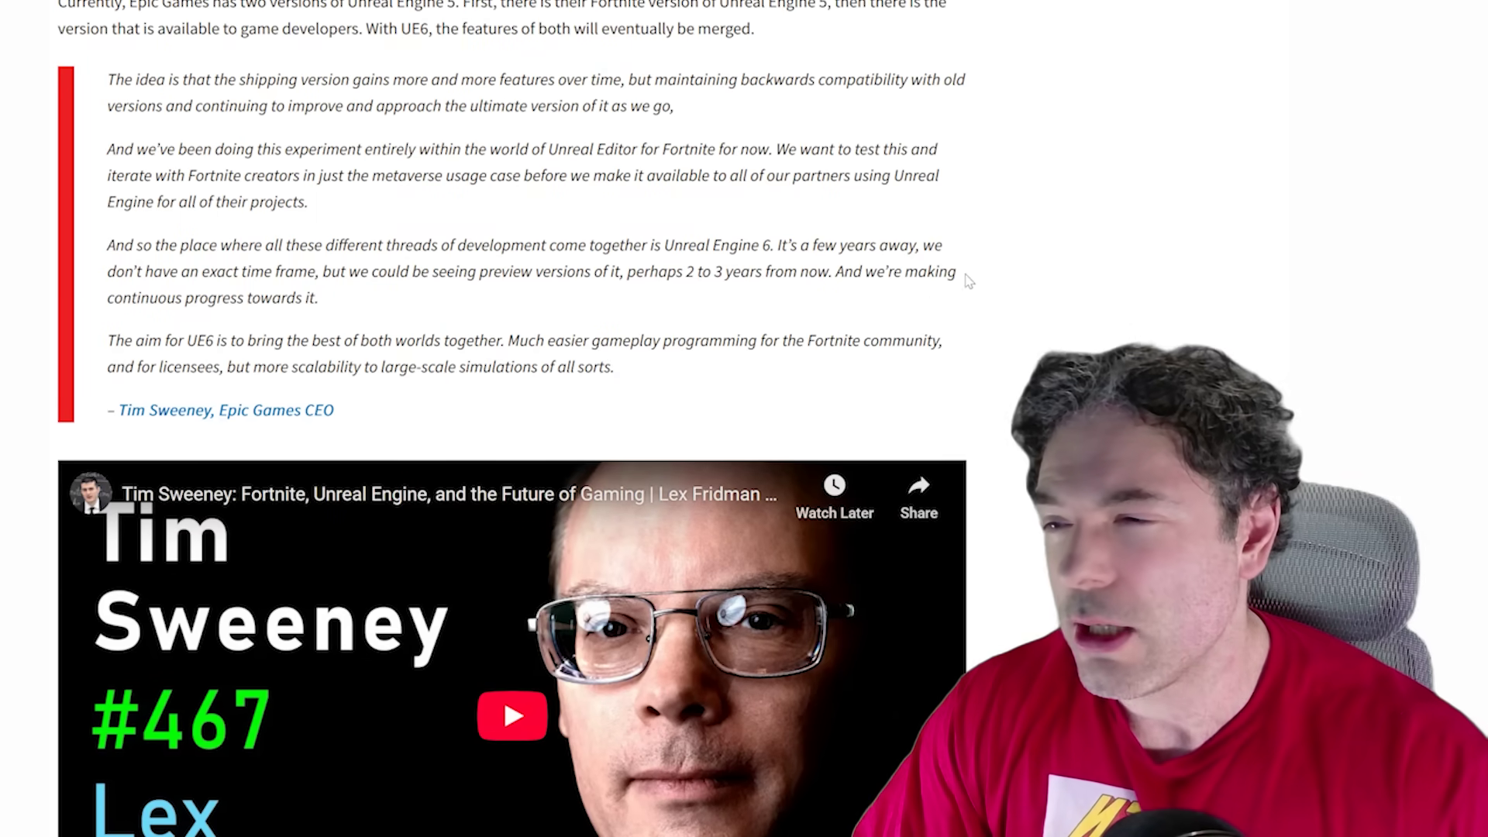
scroll(845, 295, "down", 3)
scroll(921, 319, "down", 2)
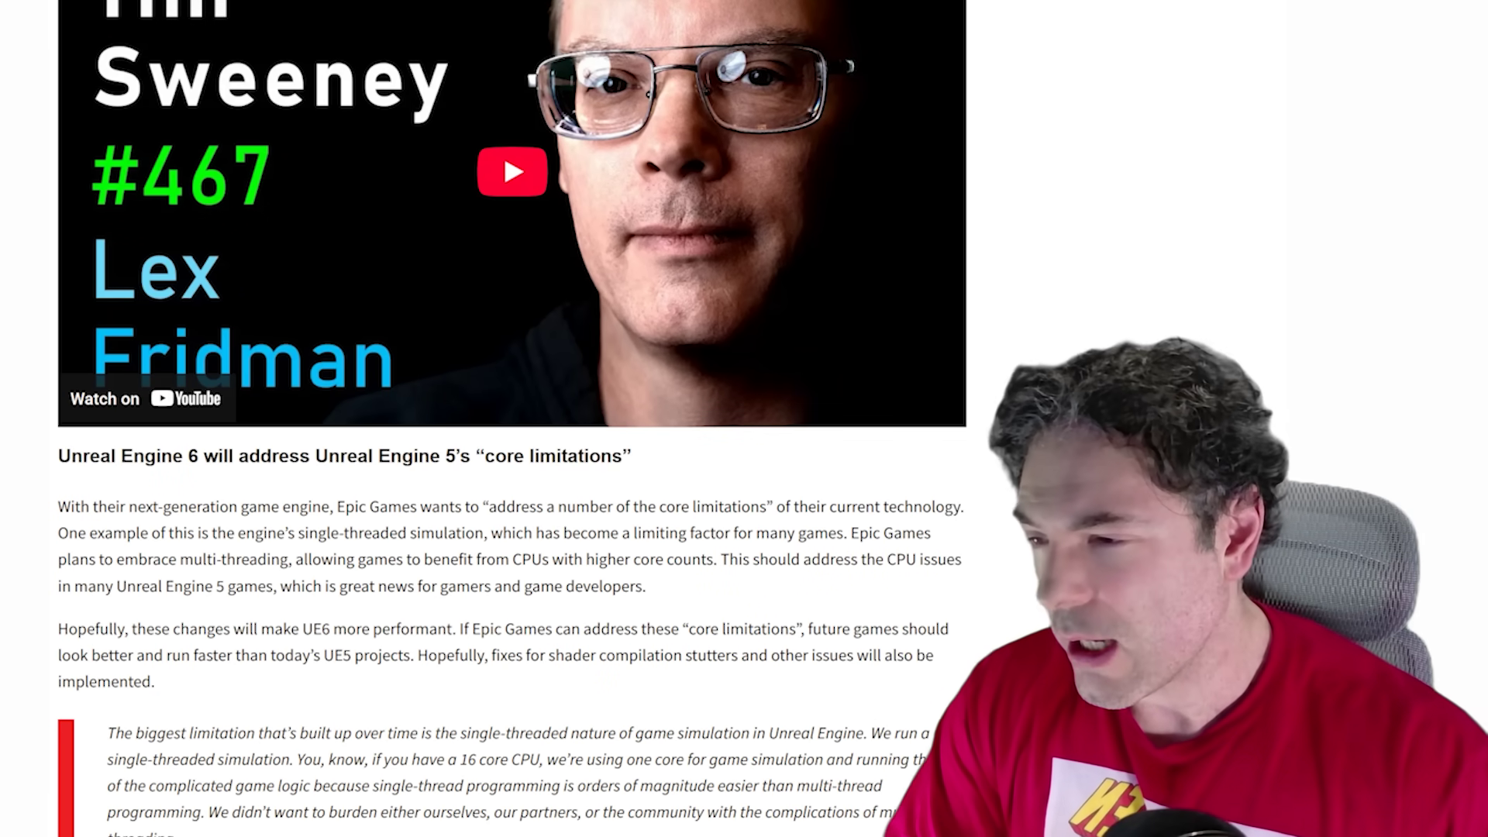
Step: Highlight part of the Unreal Engine 6 article heading, then deselect it
left_click_drag(203, 456, 379, 456)
left_click(380, 456)
scroll(535, 269, "down", 2)
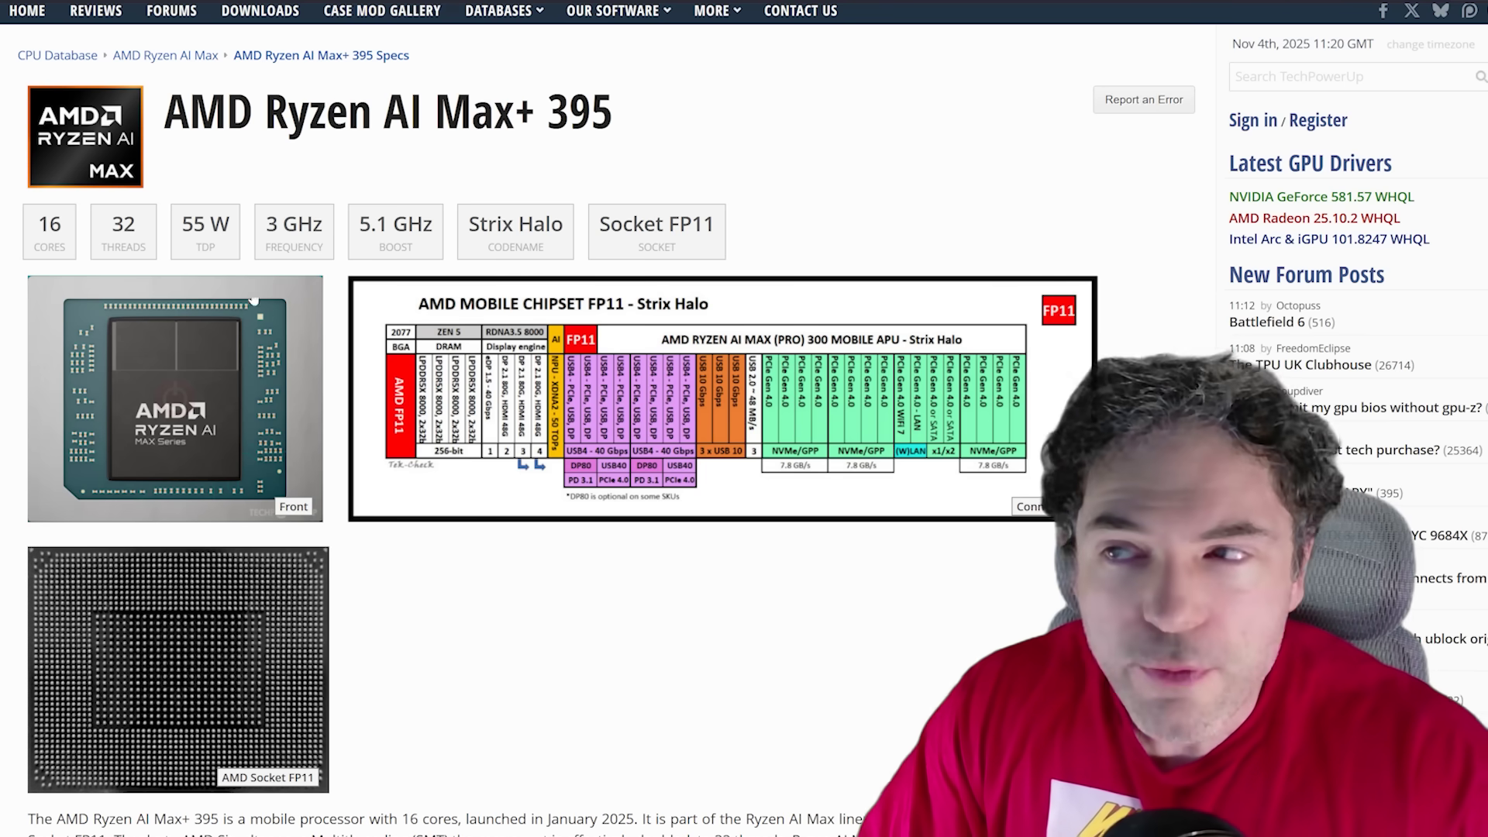
scroll(350, 325, "down", 3)
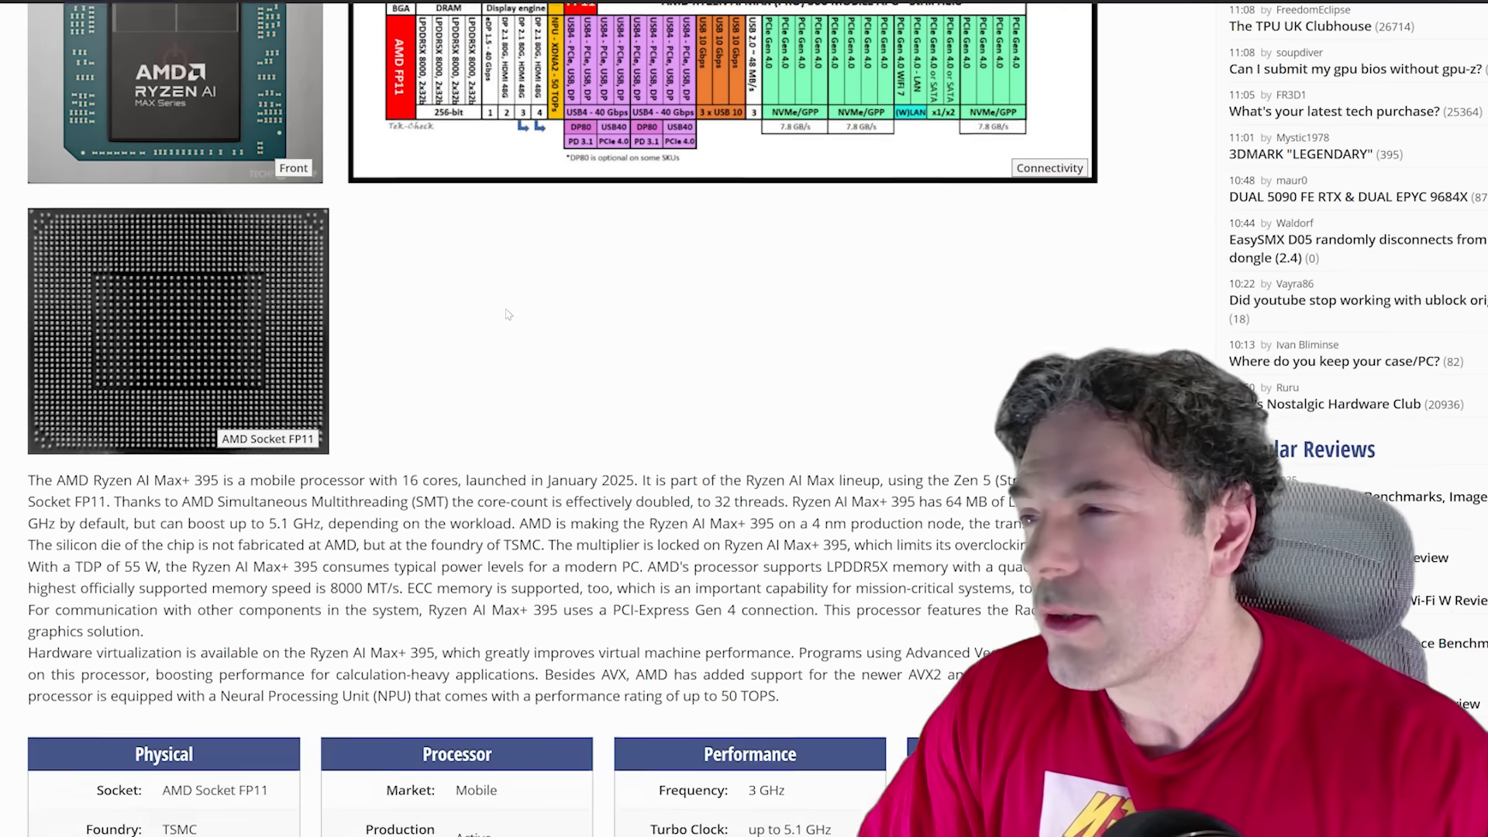
scroll(474, 368, "down", 5)
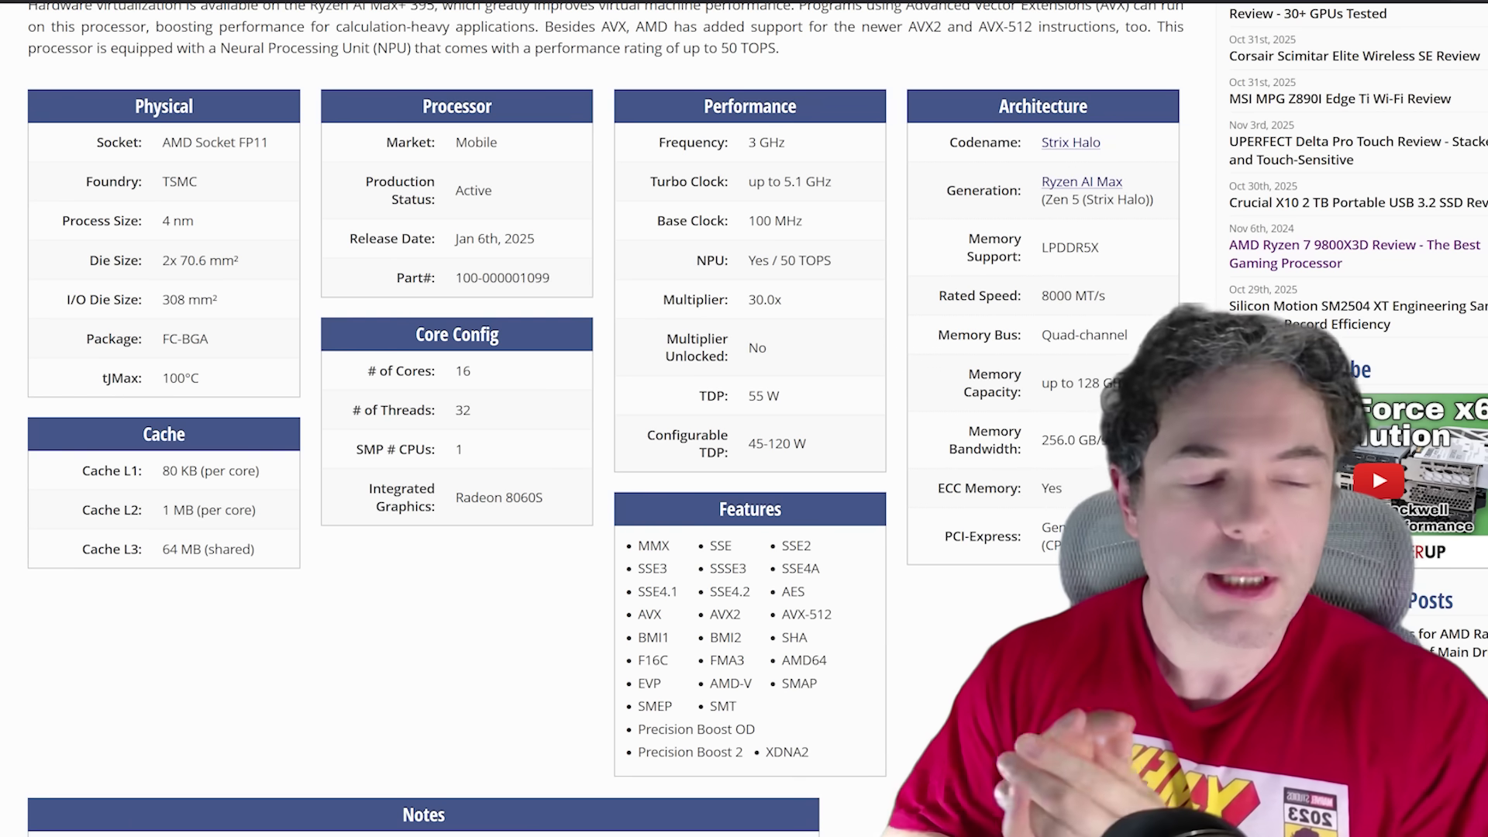
scroll(604, 418, "up", 1)
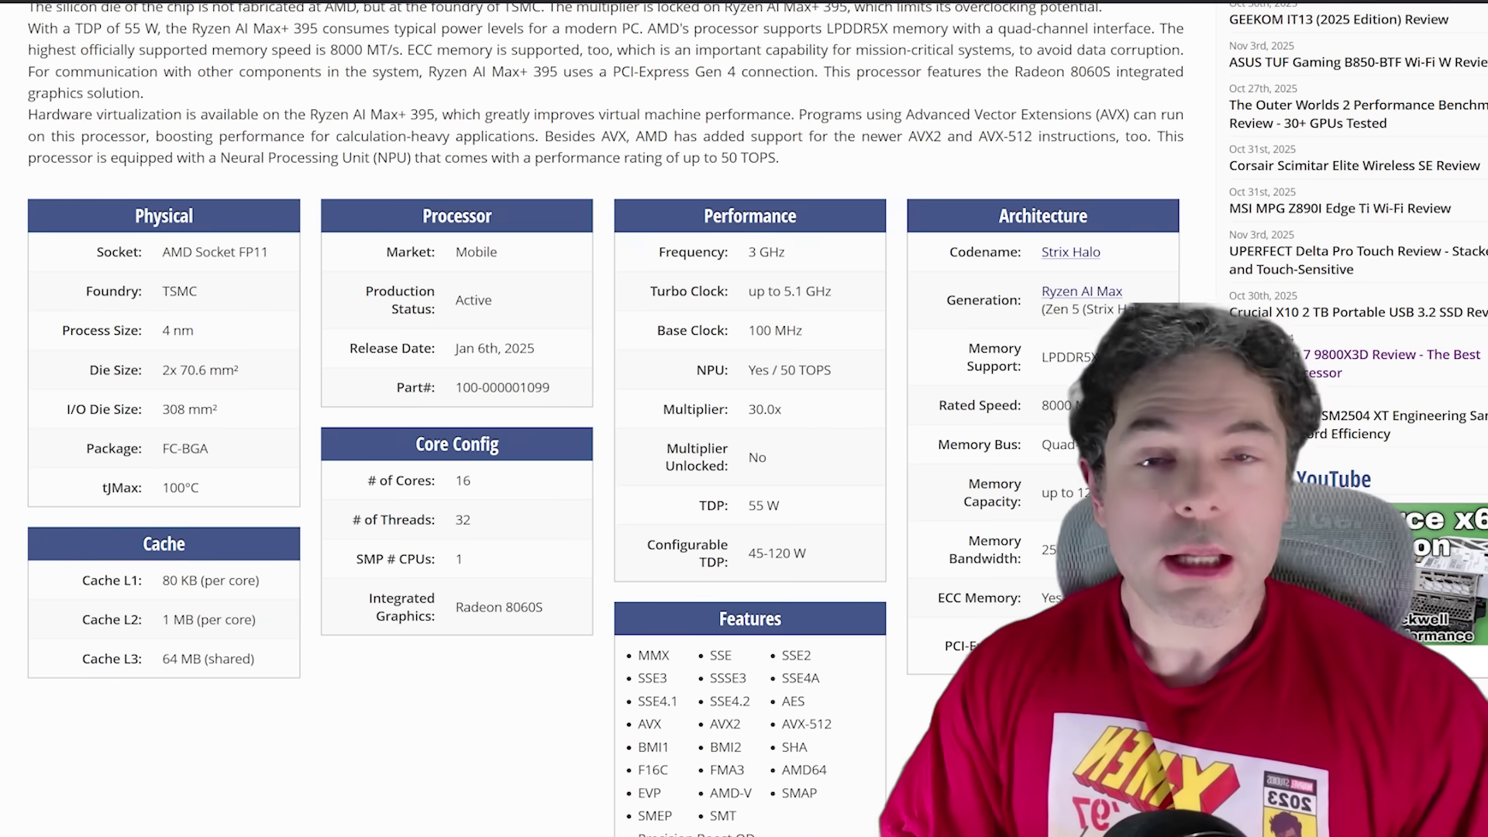